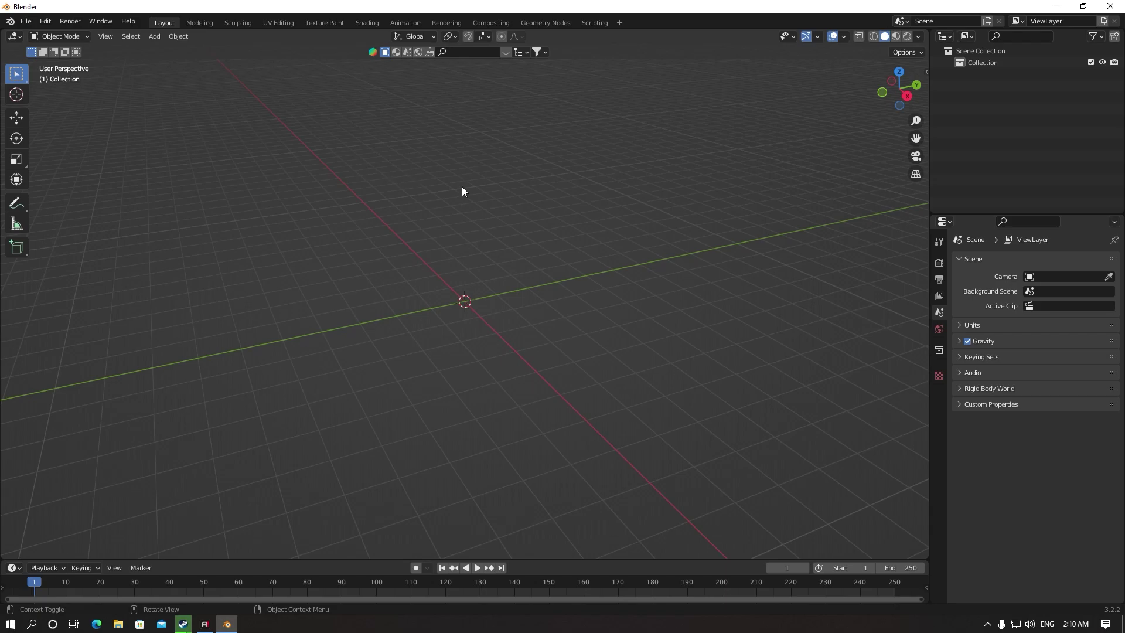
Add a NURBS path curve at the origin and scale it up about 4.95 times
middle_drag(431, 195, 467, 229)
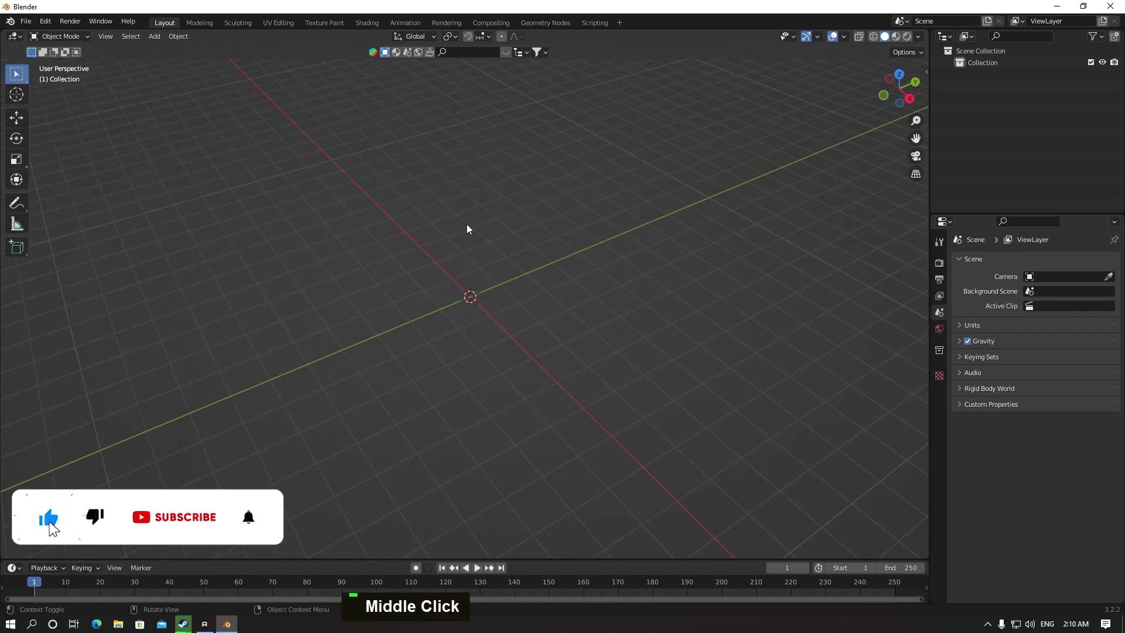
key(shift+a)
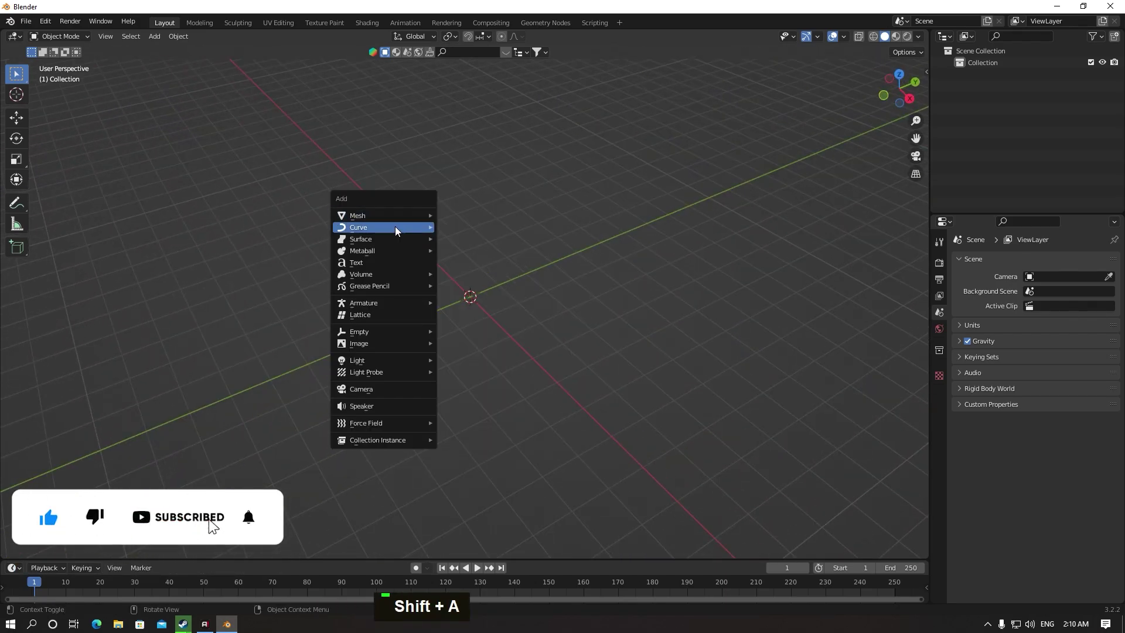
mouse_move(384, 226)
click(502, 274)
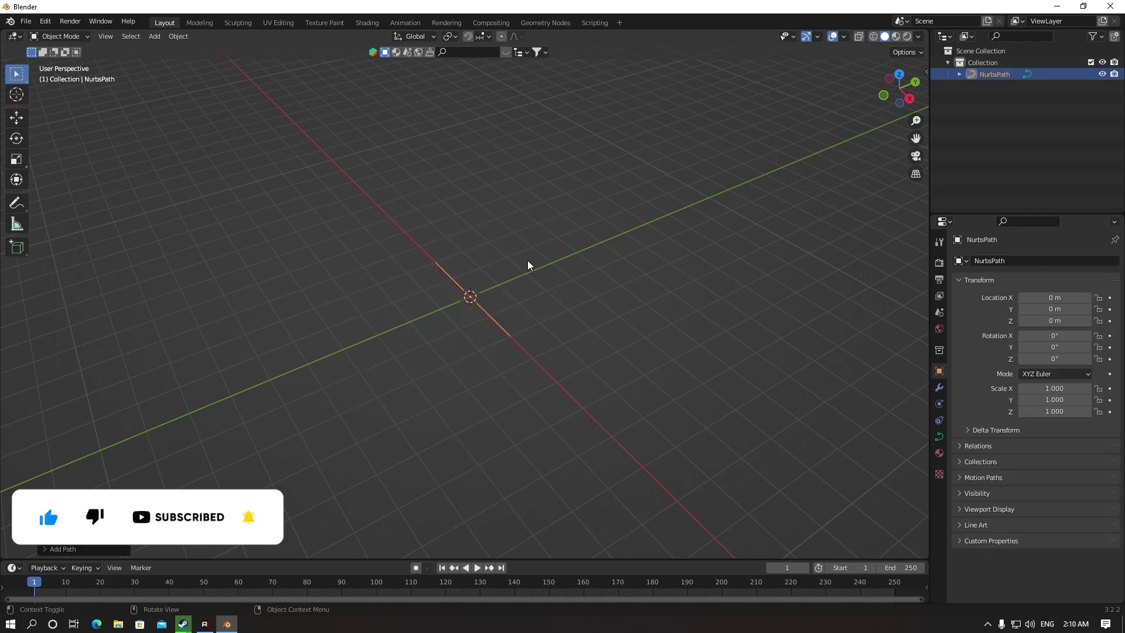
middle_drag(528, 261, 586, 244)
scroll(703, 291, up, 2)
middle_drag(703, 291, 667, 296)
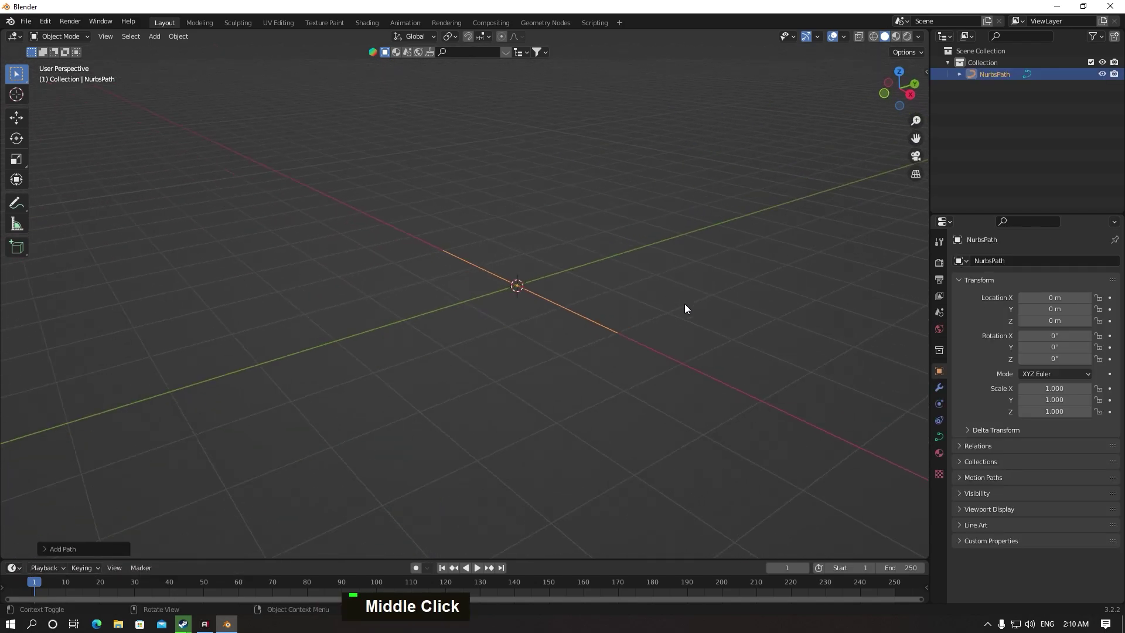
key(s)
click(474, 319)
scroll(641, 344, down, 2)
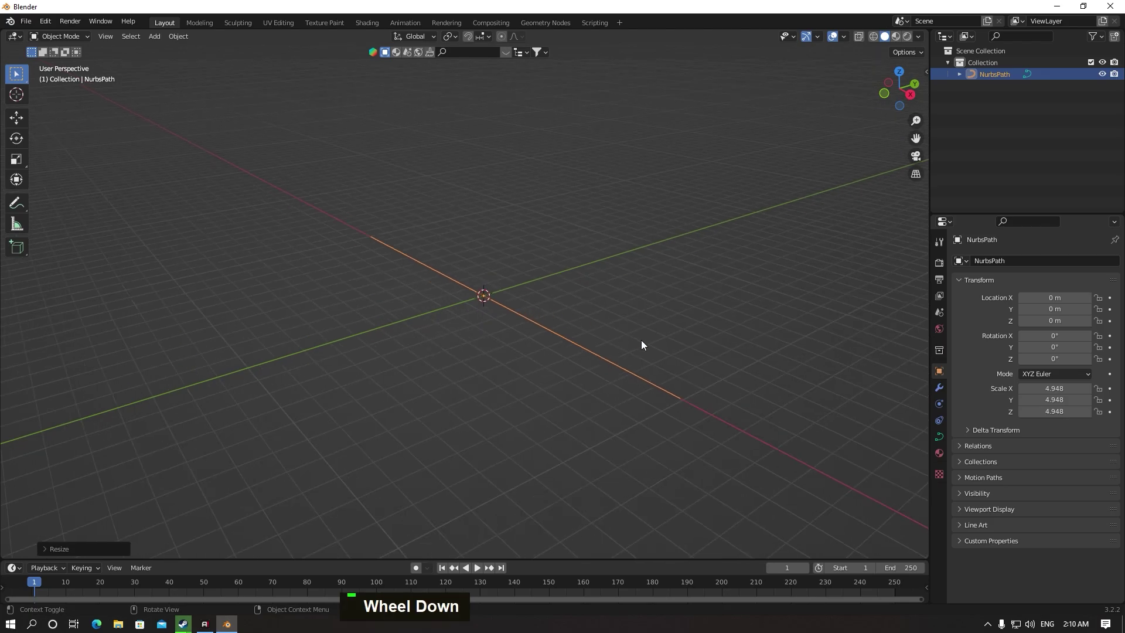
In Edit Mode, move the control point right of the origin along the Y axis
key(Tab)
click(486, 334)
scroll(560, 289, up, 2)
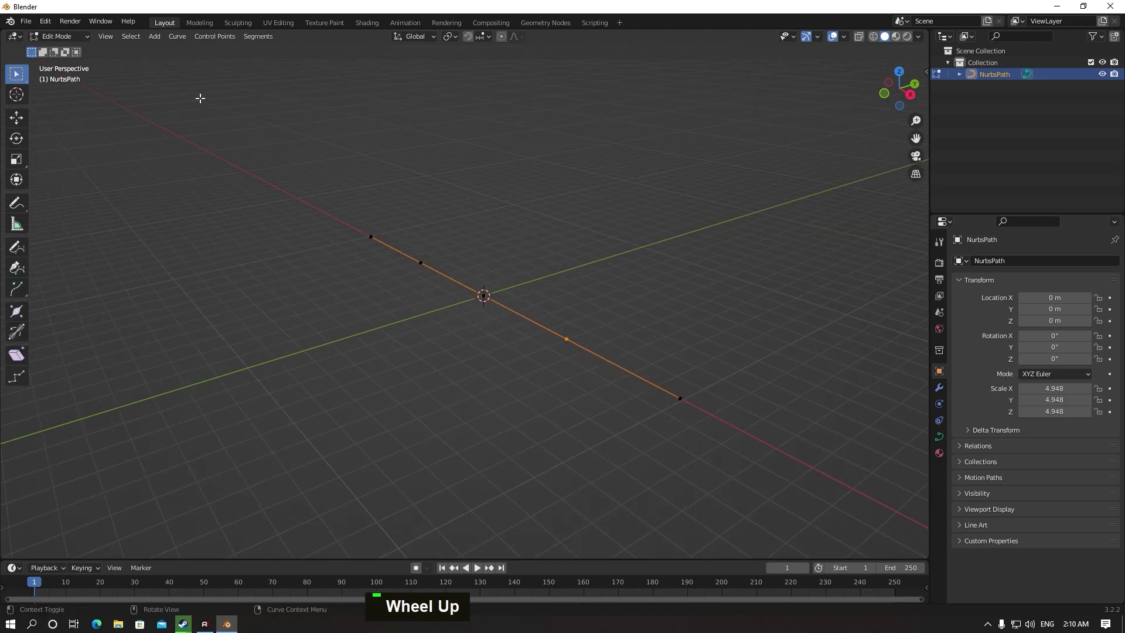
drag(629, 311, 536, 357)
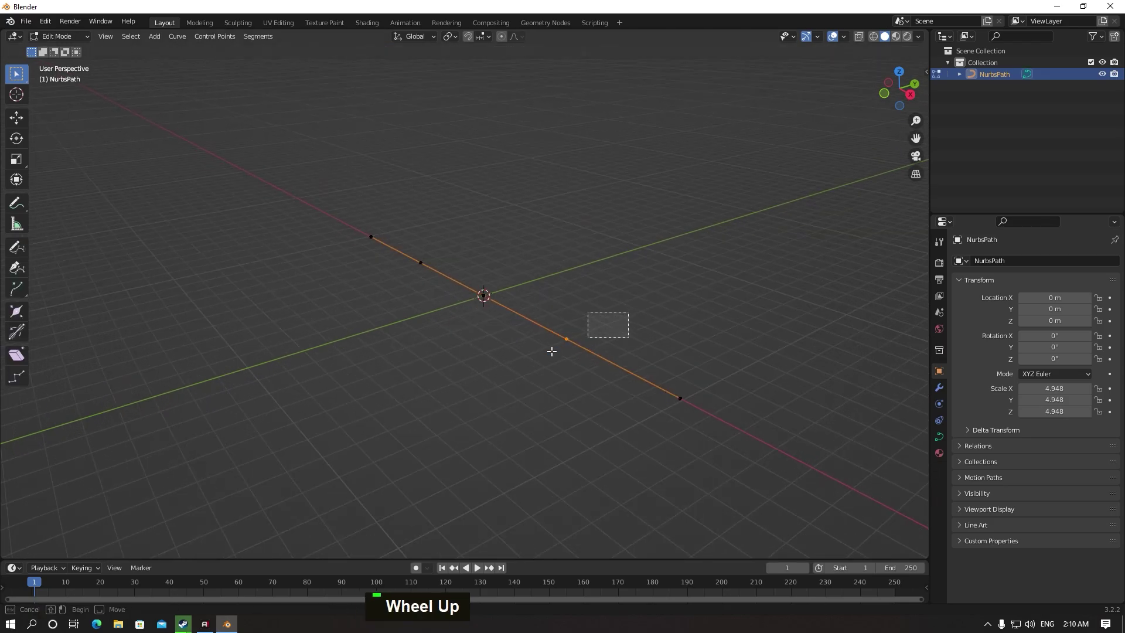
key(g)
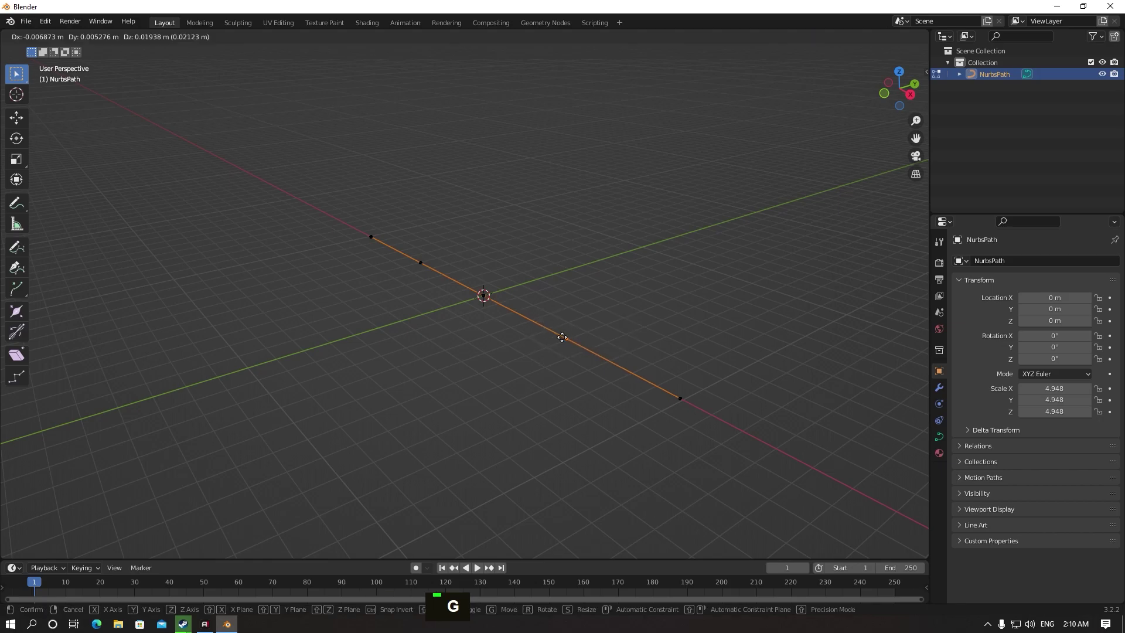
key(y)
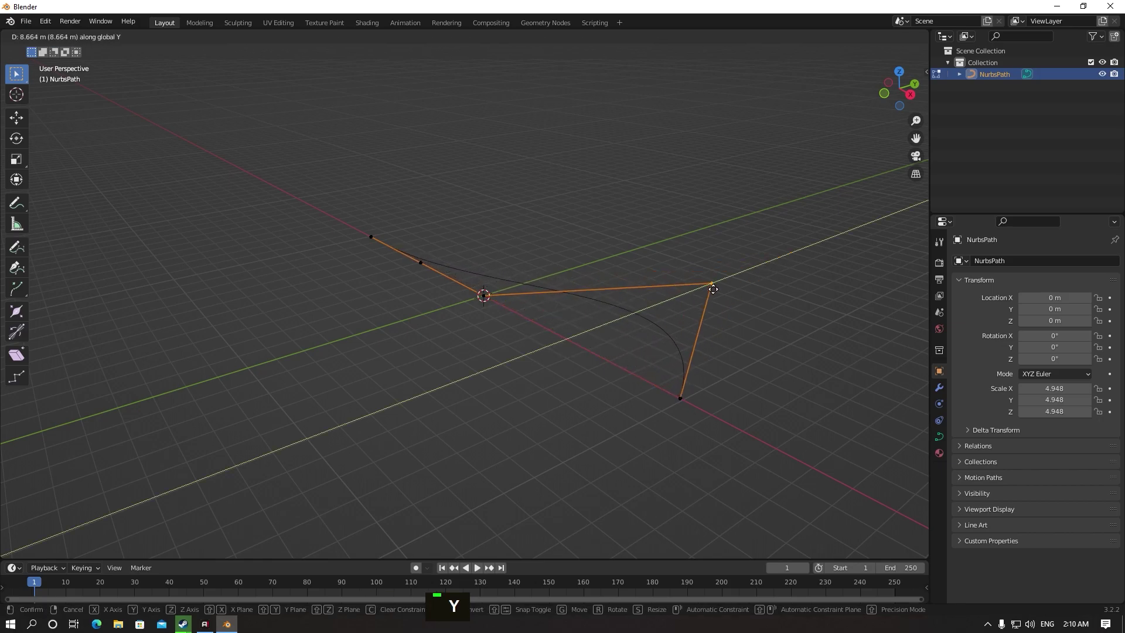
double_click(462, 314)
Move the left control point lower left and the end point toward the bottom right
double_click(423, 260)
key(g)
click(317, 328)
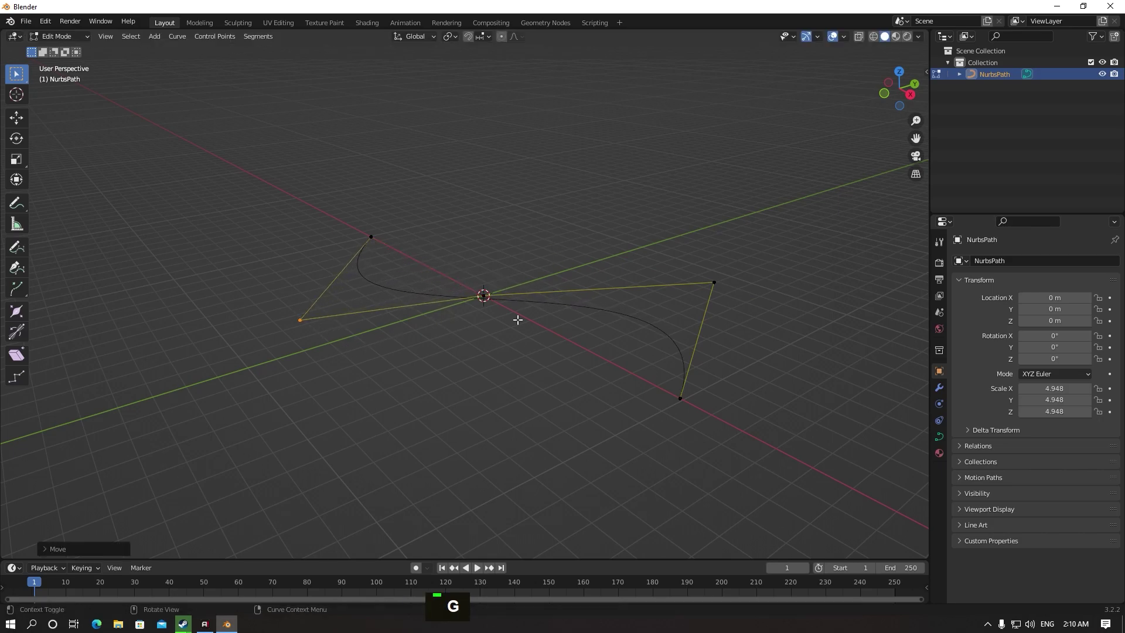
click(682, 400)
key(g)
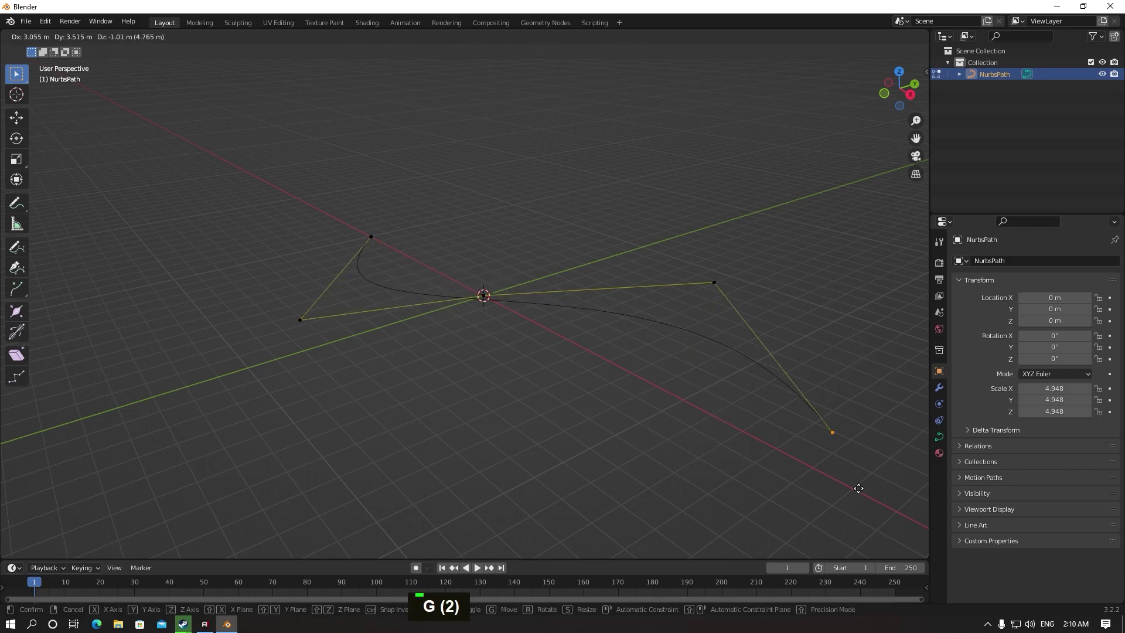
click(863, 513)
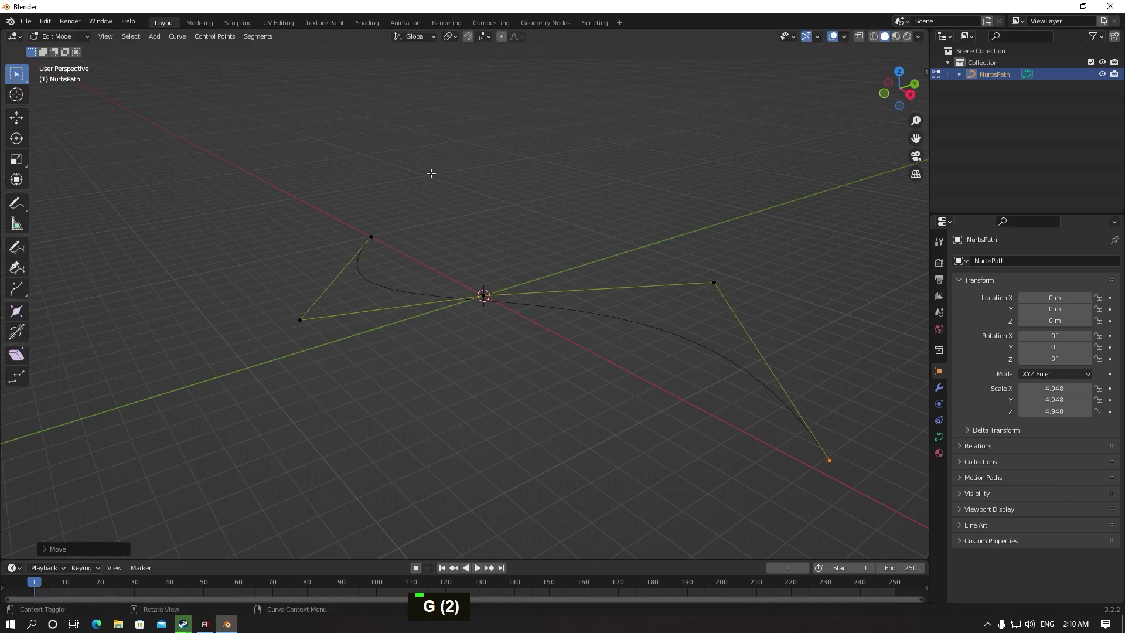
click(938, 437)
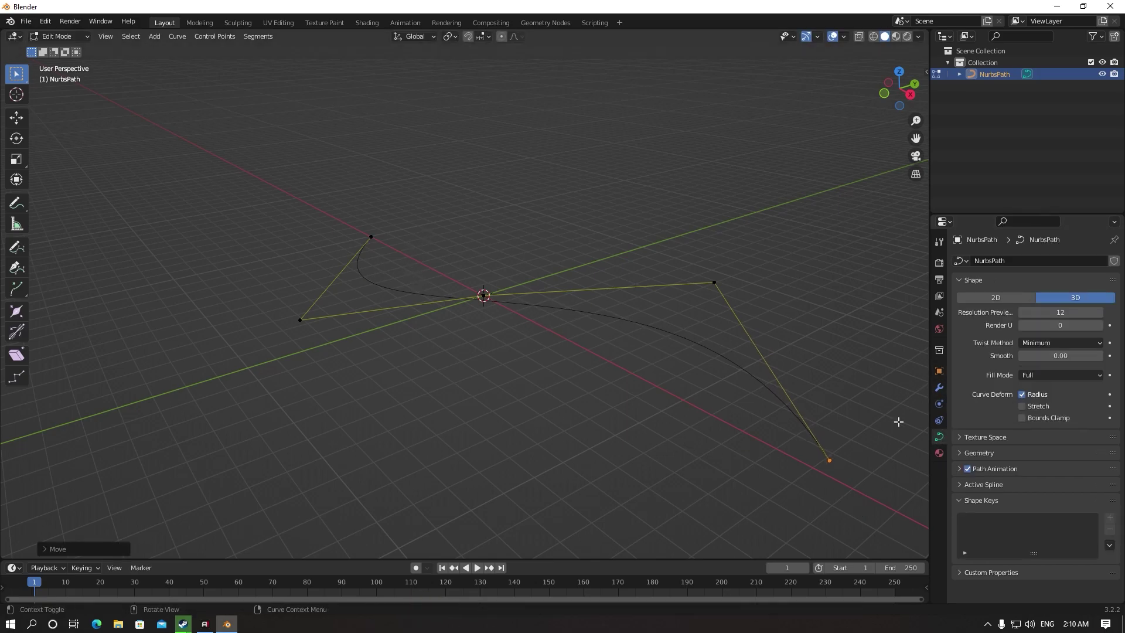
Set the path's Geometry round bevel depth to 0.04 m, making it a thick tube
click(964, 453)
scroll(1048, 475, down, 2)
scroll(1048, 476, down, 2)
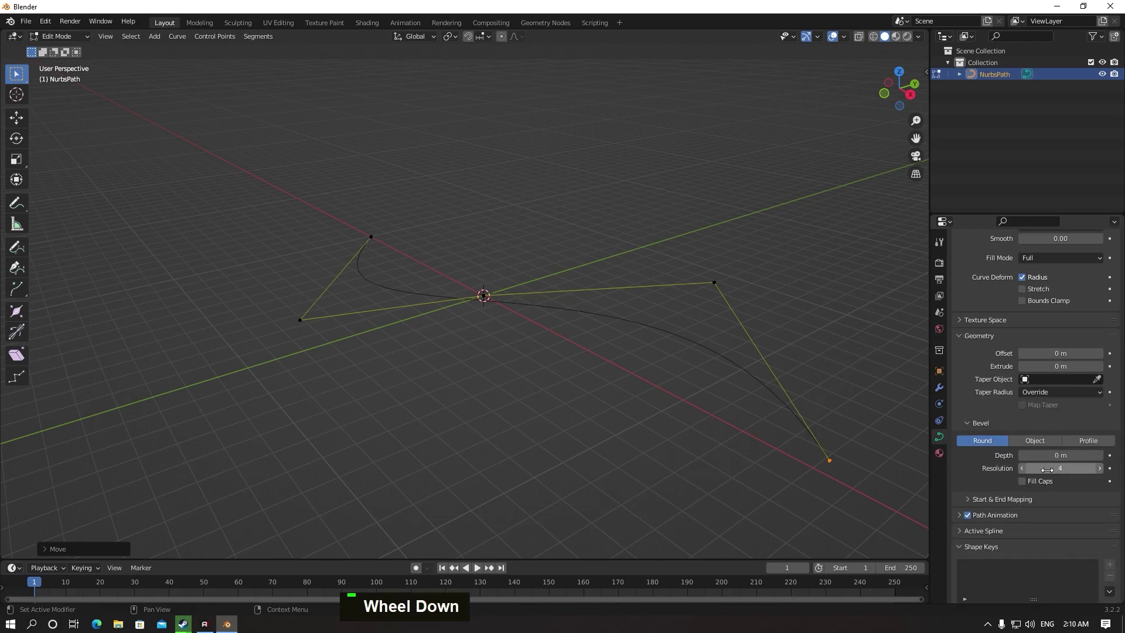
mouse_move(1046, 455)
mouse_down()
mouse_move(1065, 455)
mouse_move(1050, 455)
mouse_up()
mouse_move(810, 384)
middle_down()
mouse_move(687, 334)
mouse_move(703, 351)
middle_up()
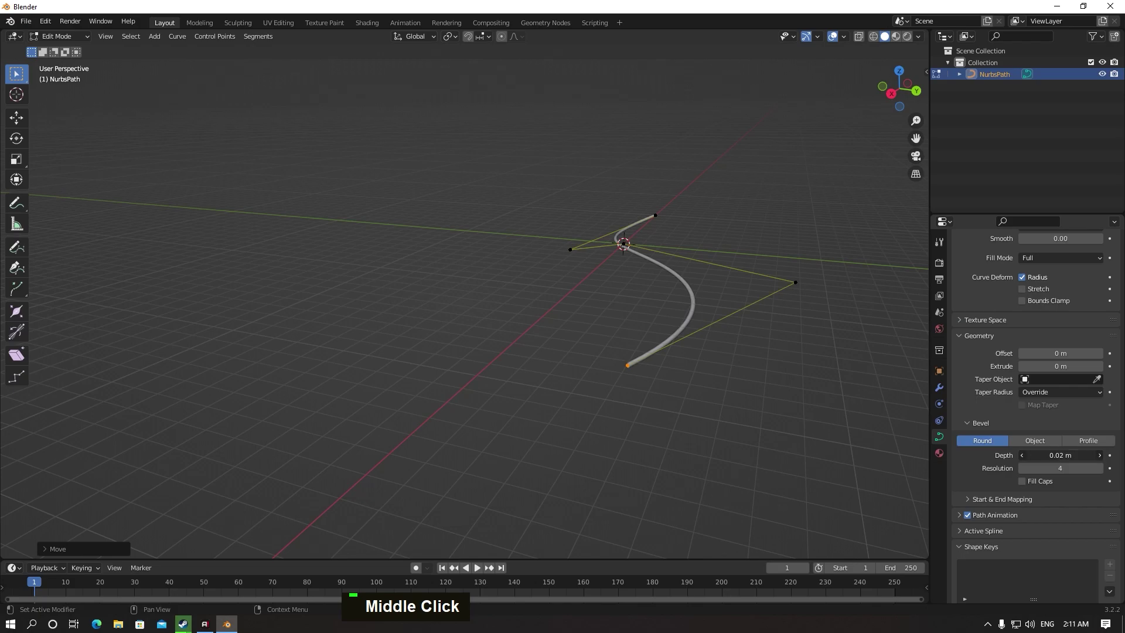
drag(1073, 455, 1086, 455)
double_click(1100, 455)
scroll(641, 170, up, 3)
middle_drag(729, 194, 3, 217)
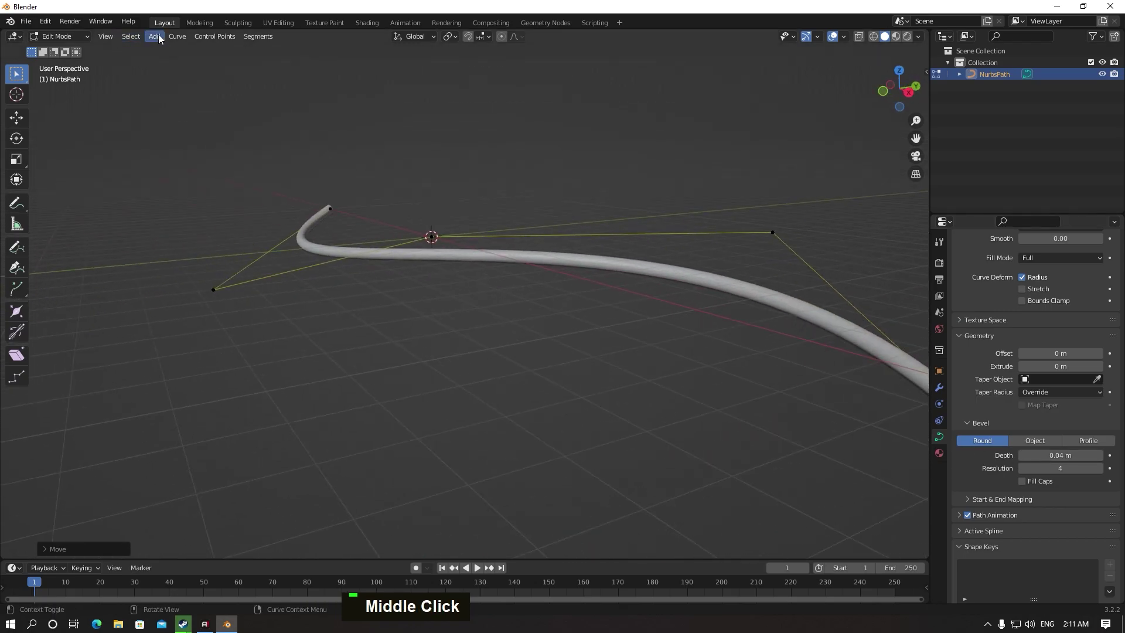
In the Shading workspace, add a new material with black base colour and roughness about 0.22
click(367, 22)
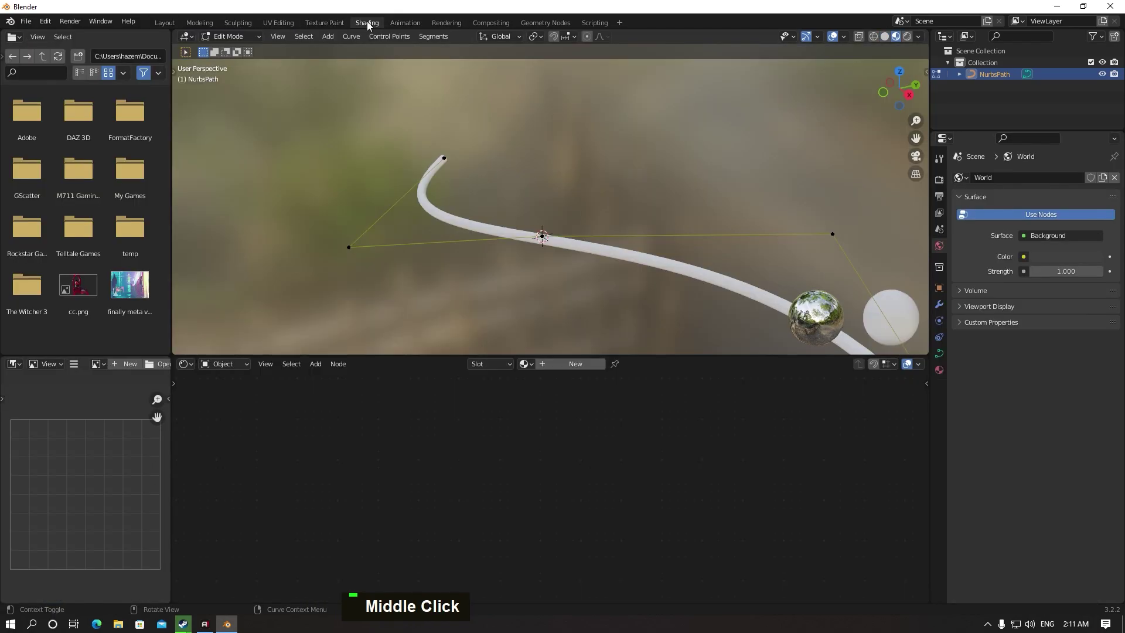
click(581, 362)
scroll(526, 423, up, 3)
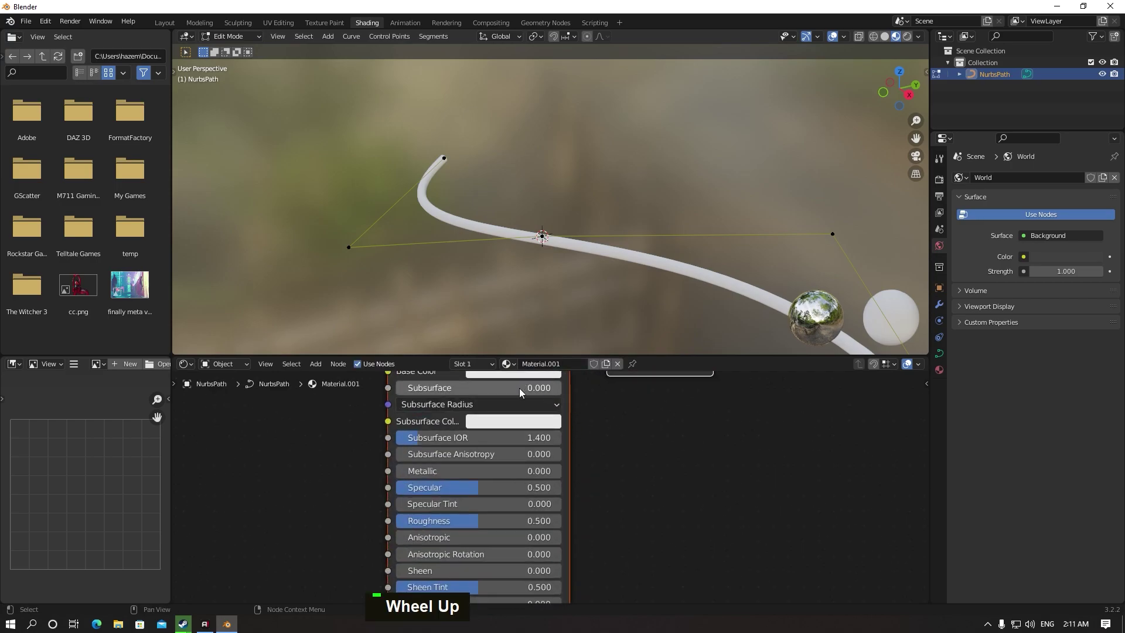
scroll(520, 388, down, 1)
click(514, 395)
drag(586, 258, 588, 316)
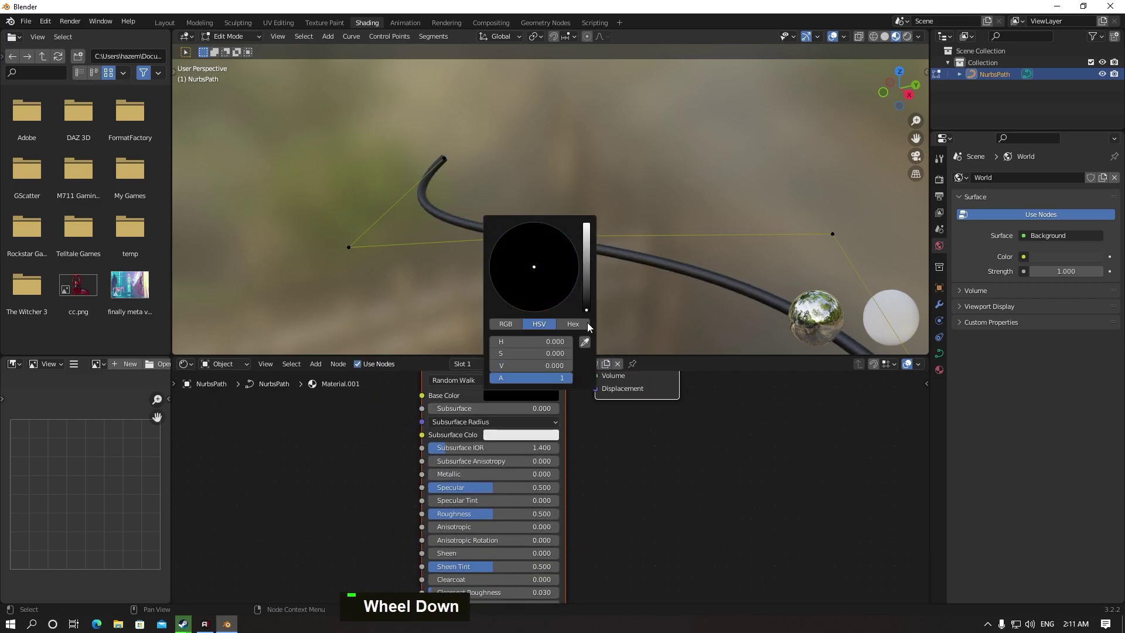
drag(486, 513, 455, 513)
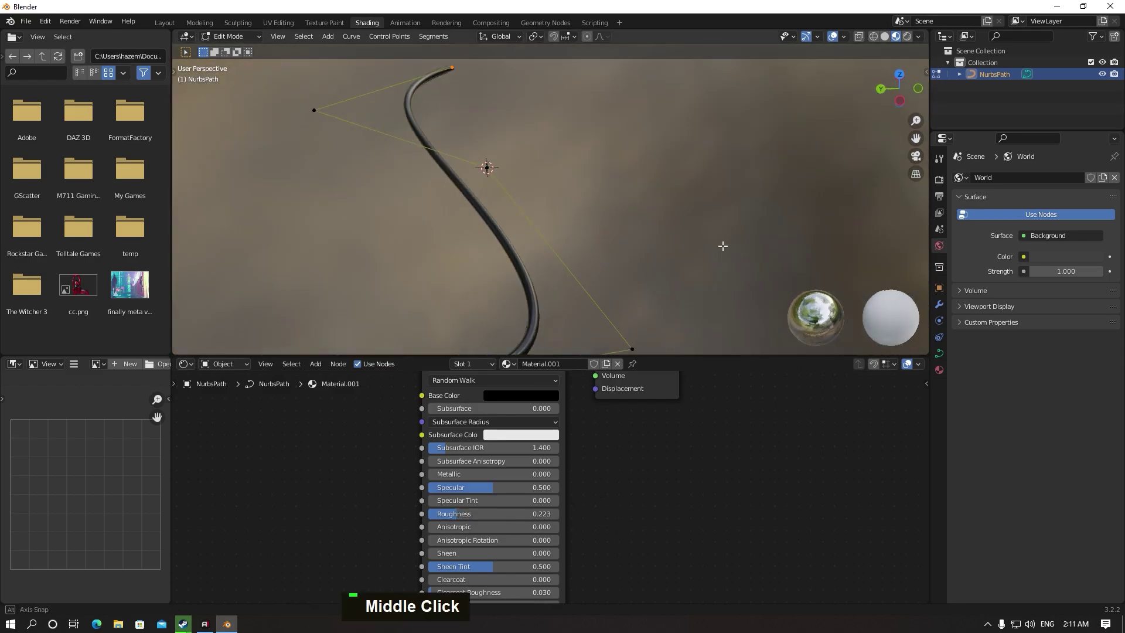